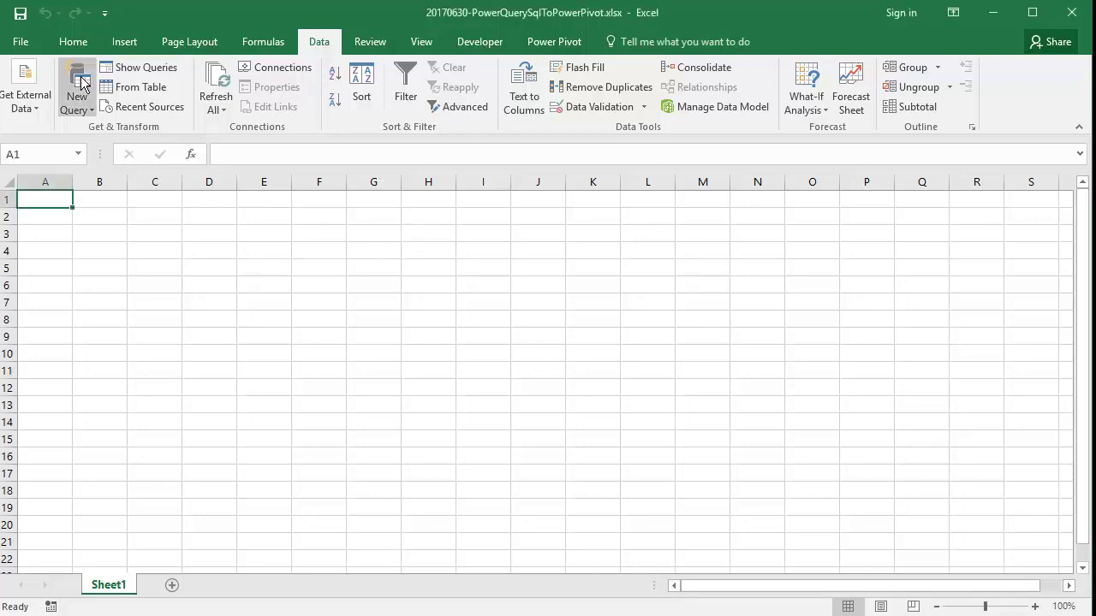
# Start a new query from the SQL Server database ContosoRetailDW on server localhost, accepting an unencrypted connection
pyautogui.click(74, 103)
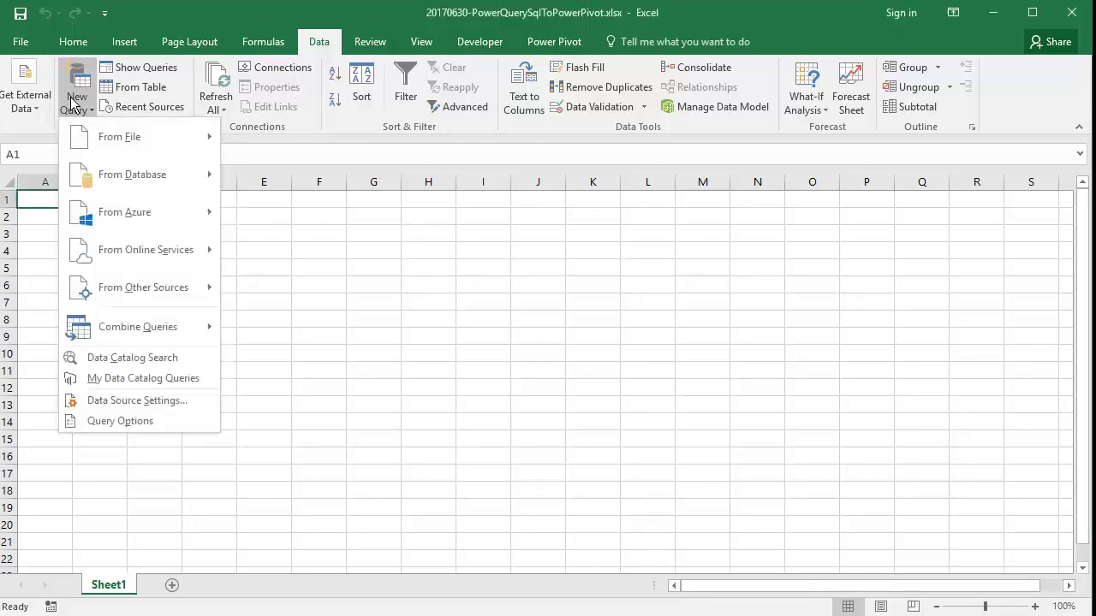
pyautogui.moveTo(112, 181)
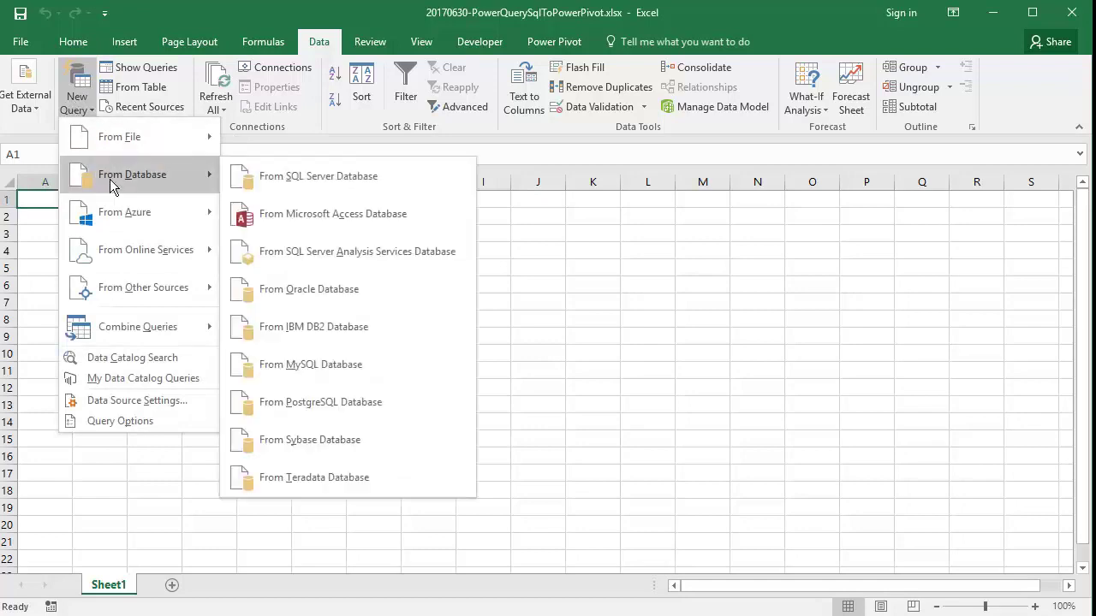
pyautogui.click(288, 180)
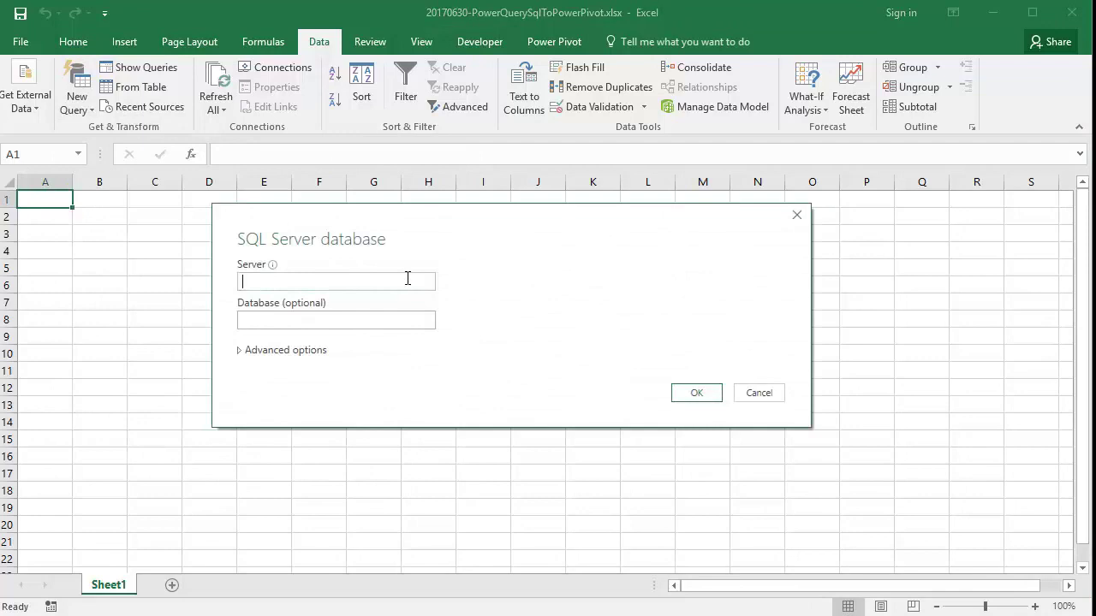
pyautogui.write('localhost')
pyautogui.click(341, 323)
pyautogui.write('ContosoRetailDW')
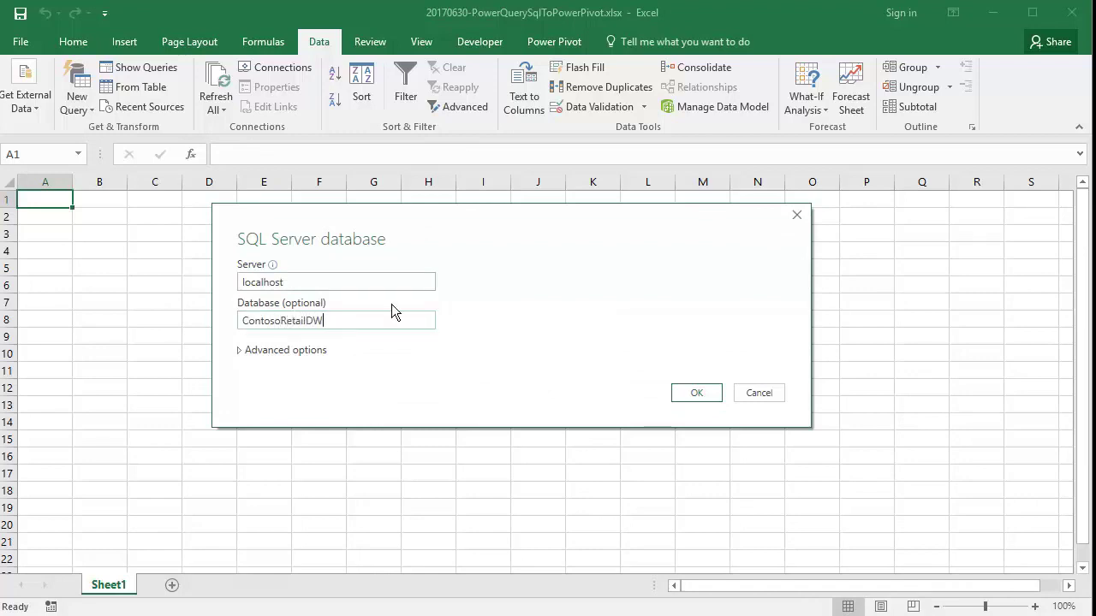
pyautogui.click(689, 393)
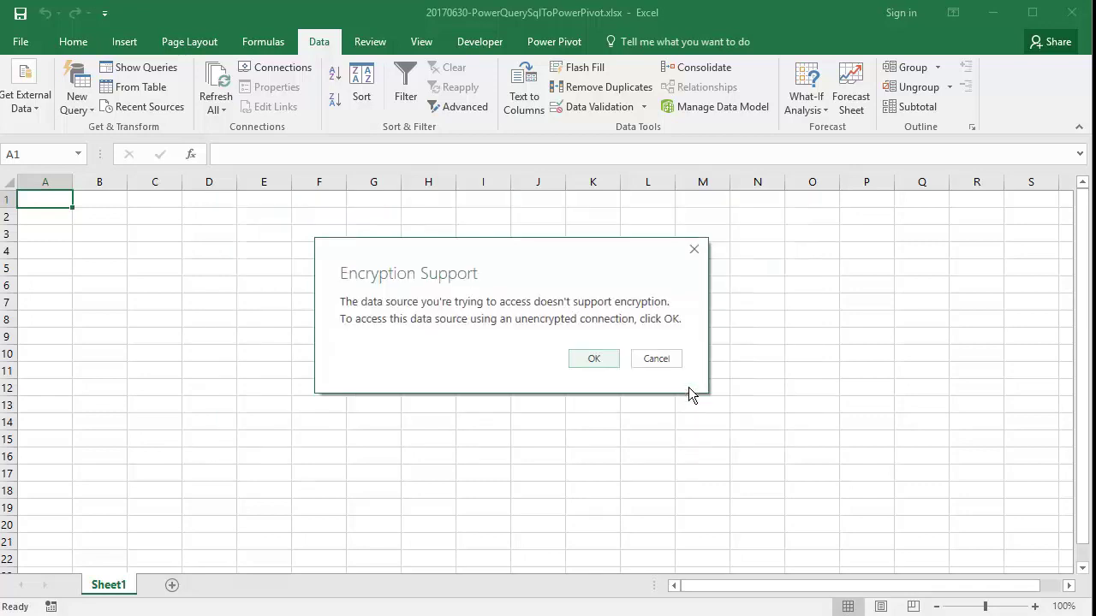
pyautogui.click(606, 357)
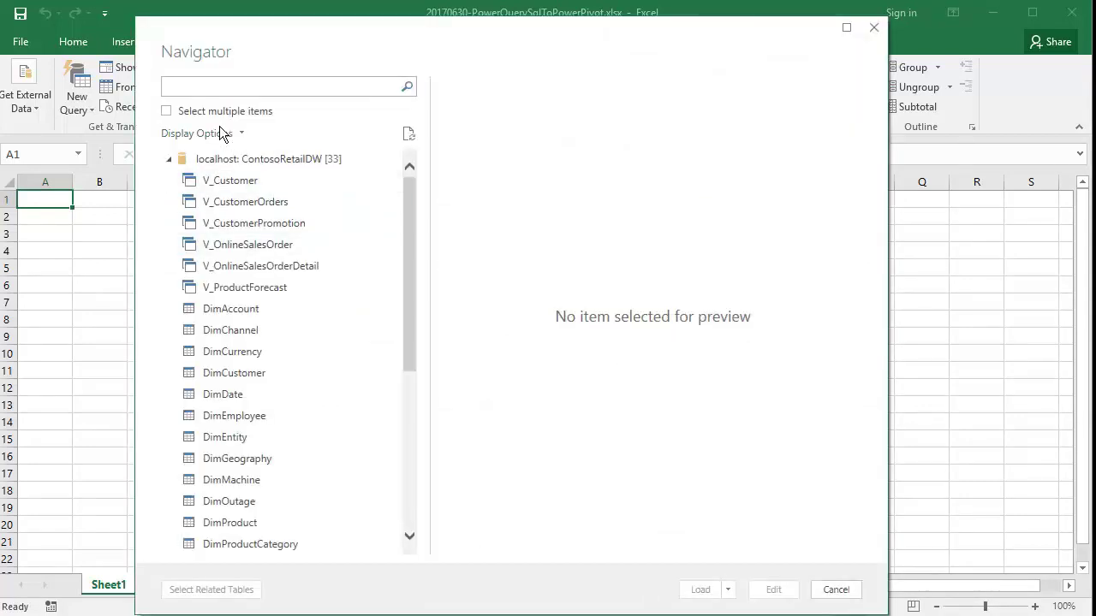
# Enable multiple-item selection and select the tables FactSales, DimProduct, DimProductCategory, DimProductSubcategory, DimDate, DimGeography and DimStore for import
pyautogui.click(166, 111)
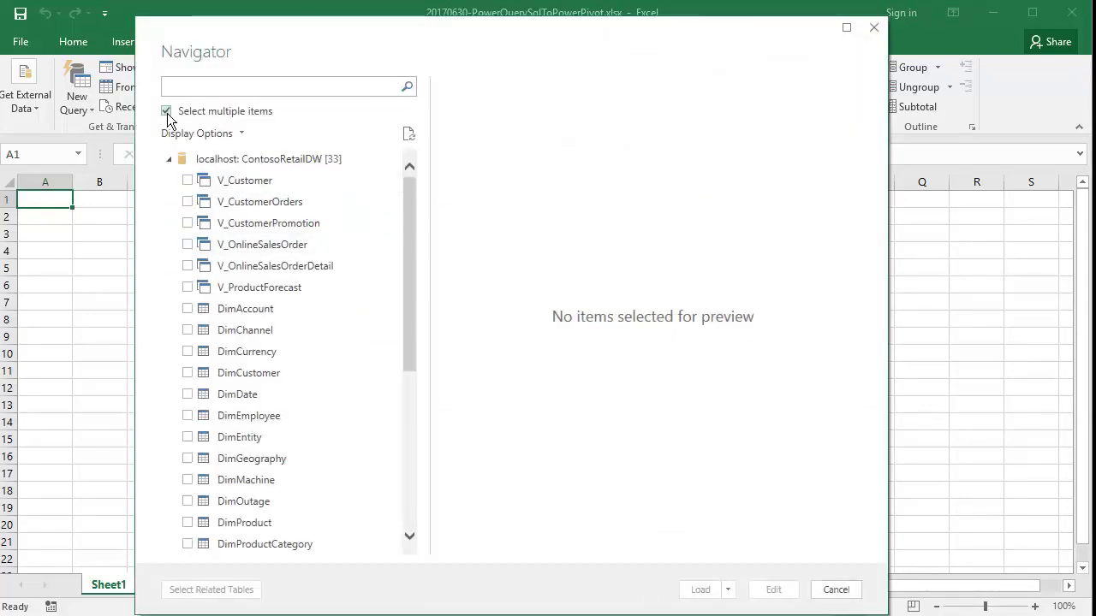
pyautogui.moveTo(407, 196); pyautogui.dragTo(425, 363)
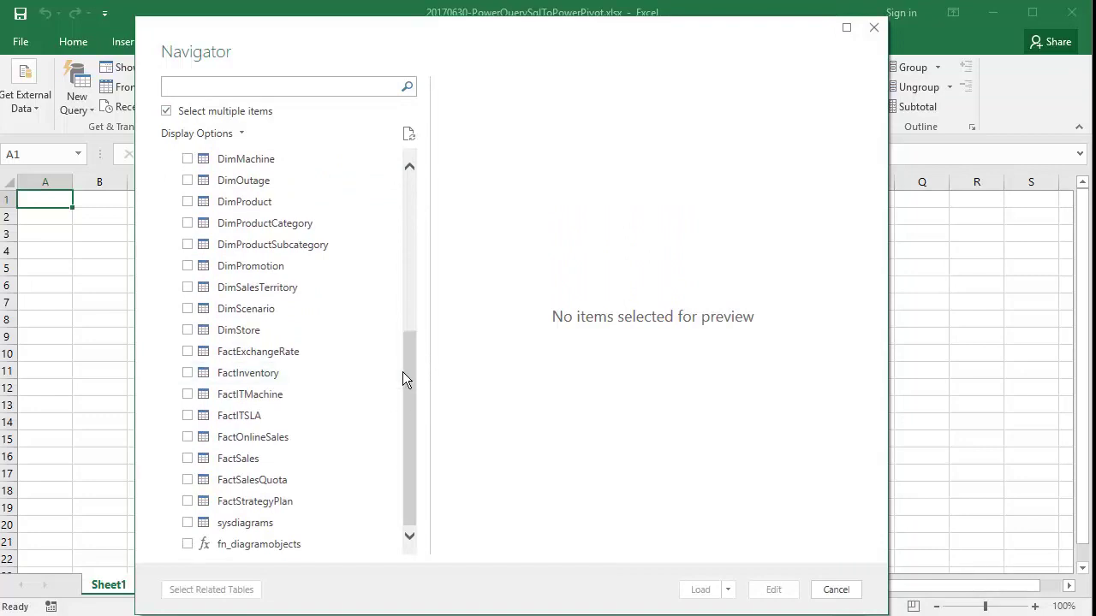
pyautogui.click(187, 460)
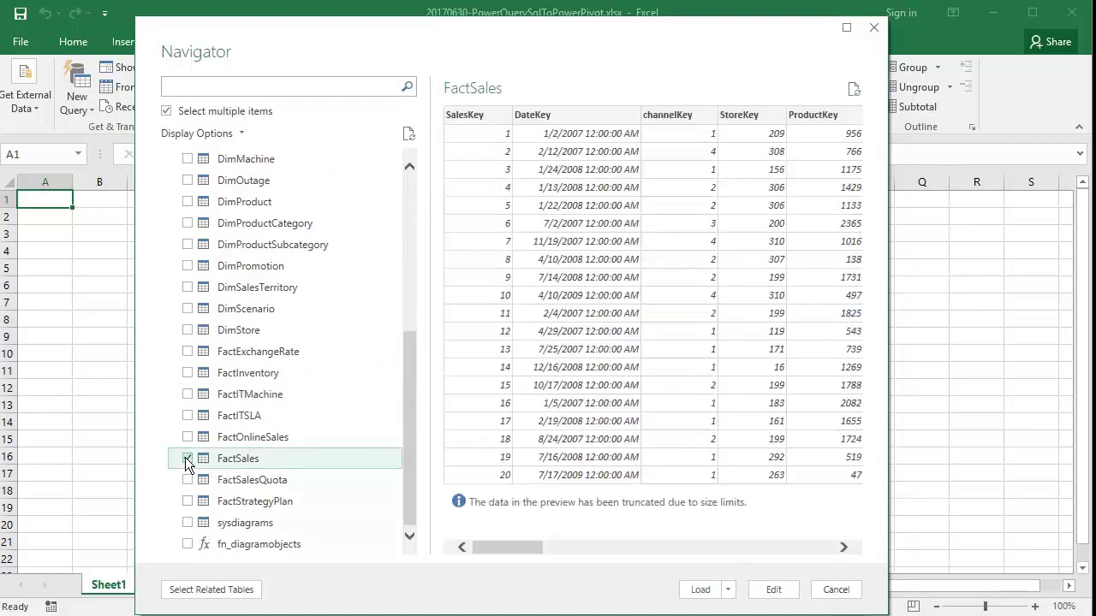
pyautogui.click(188, 202)
pyautogui.click(188, 222)
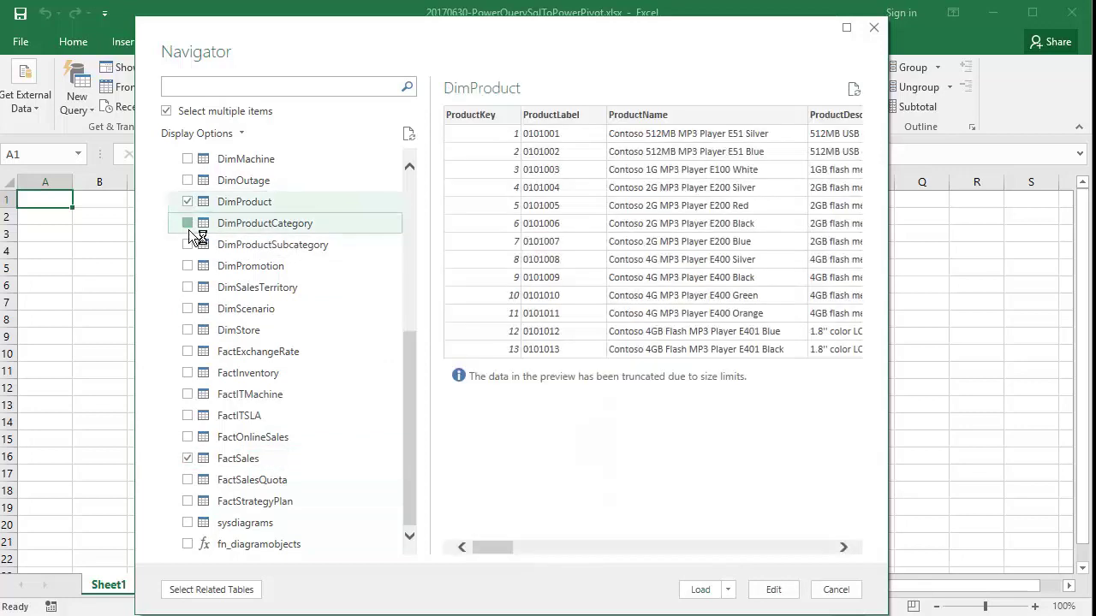
pyautogui.click(188, 245)
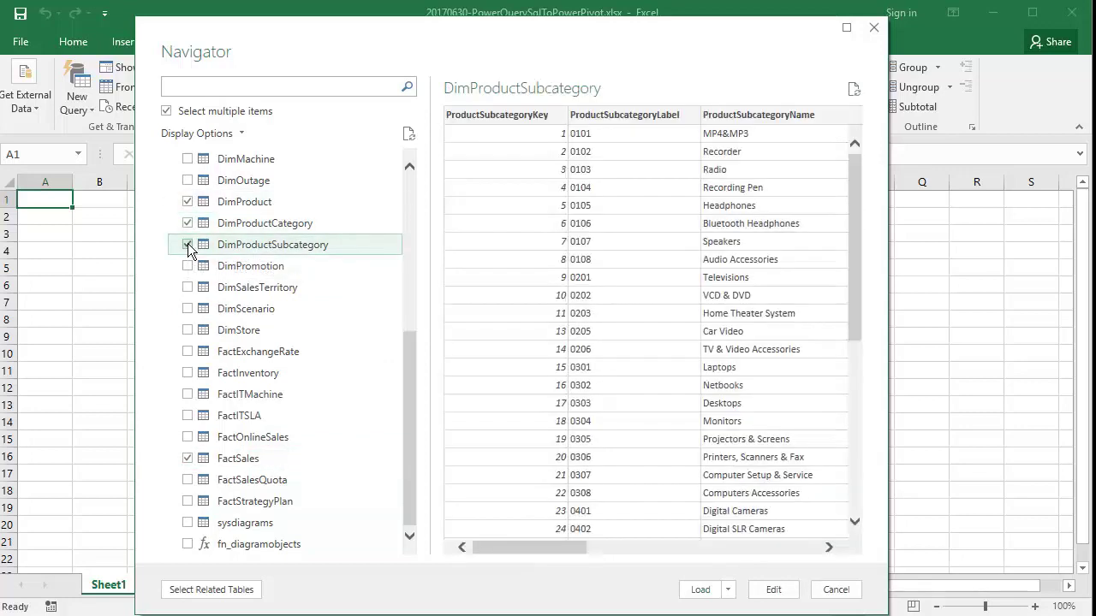
pyautogui.moveTo(410, 346); pyautogui.dragTo(404, 281)
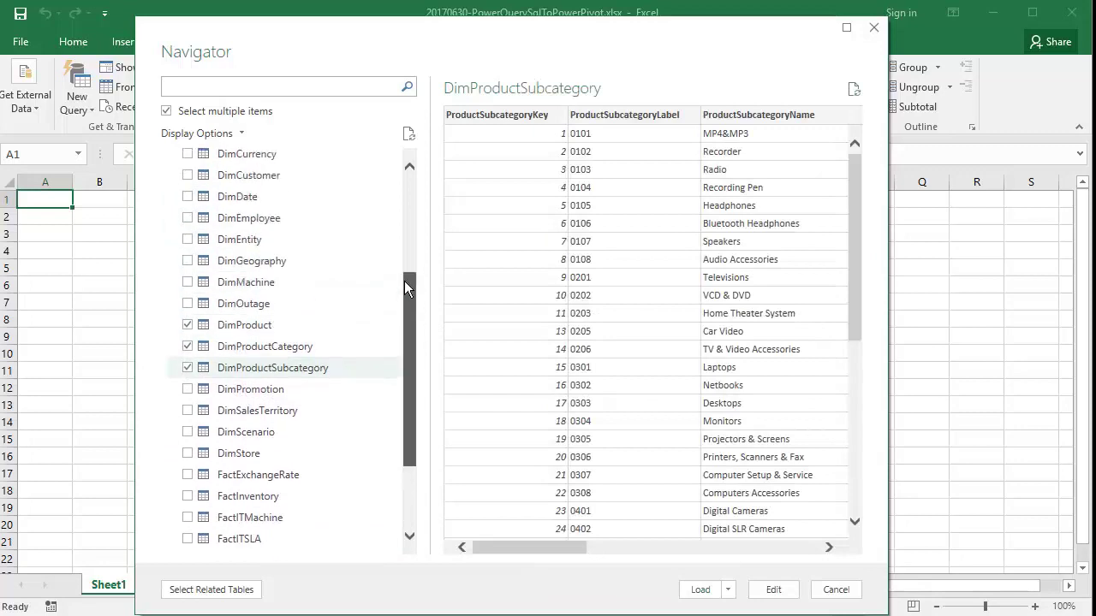
pyautogui.click(188, 201)
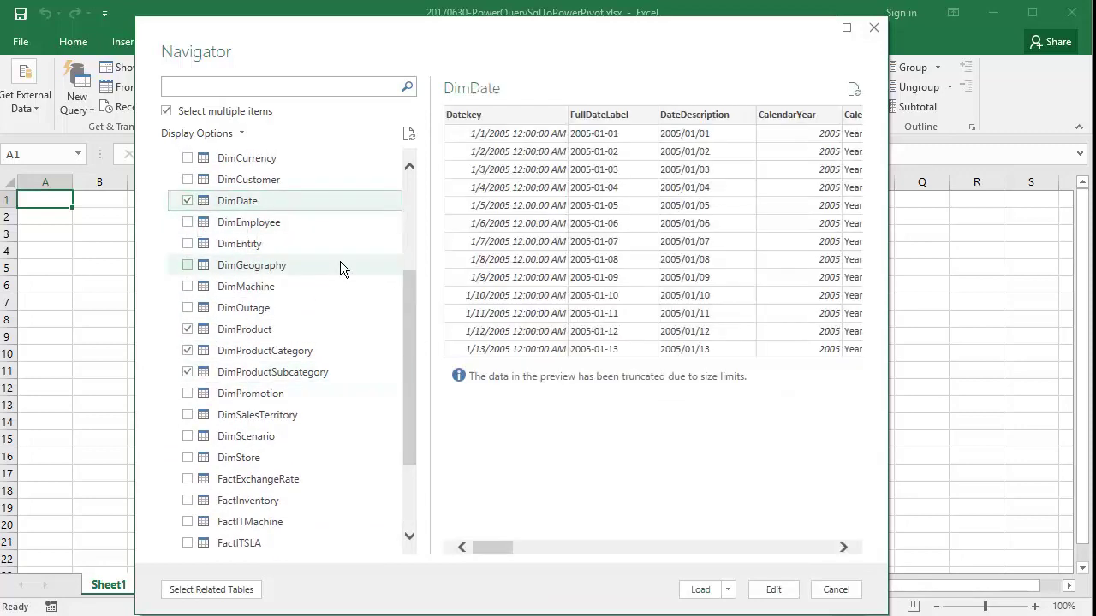
pyautogui.click(187, 266)
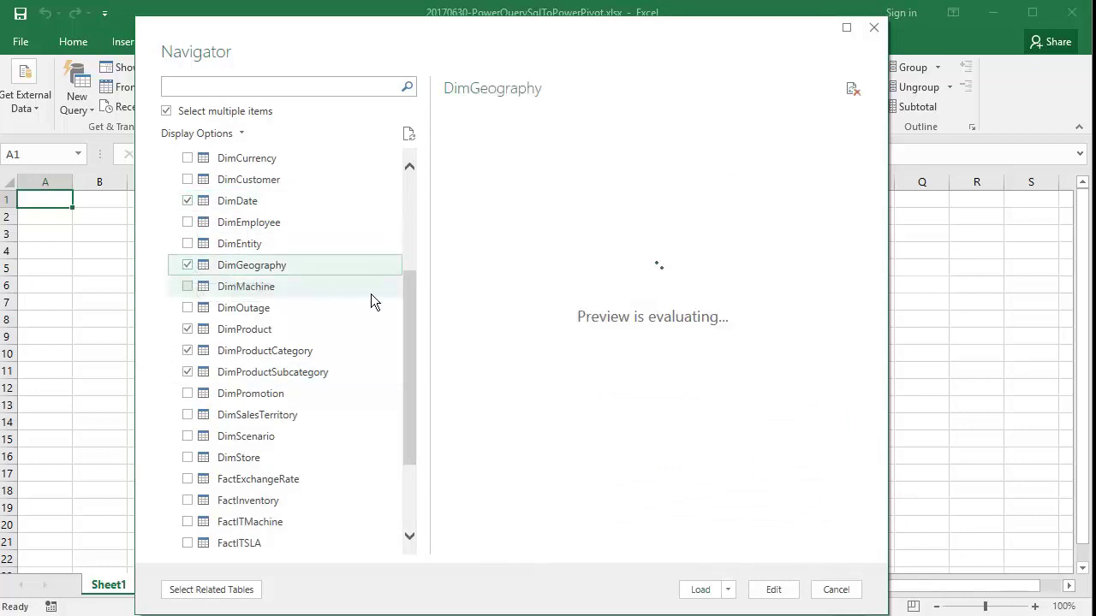
pyautogui.moveTo(409, 305); pyautogui.dragTo(414, 410)
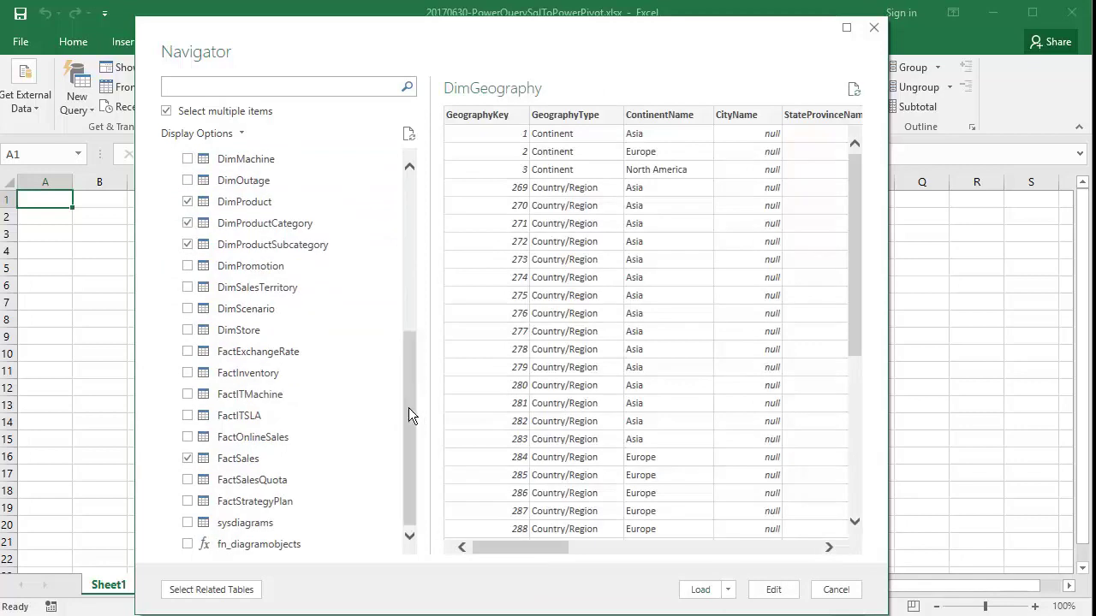
pyautogui.click(198, 339)
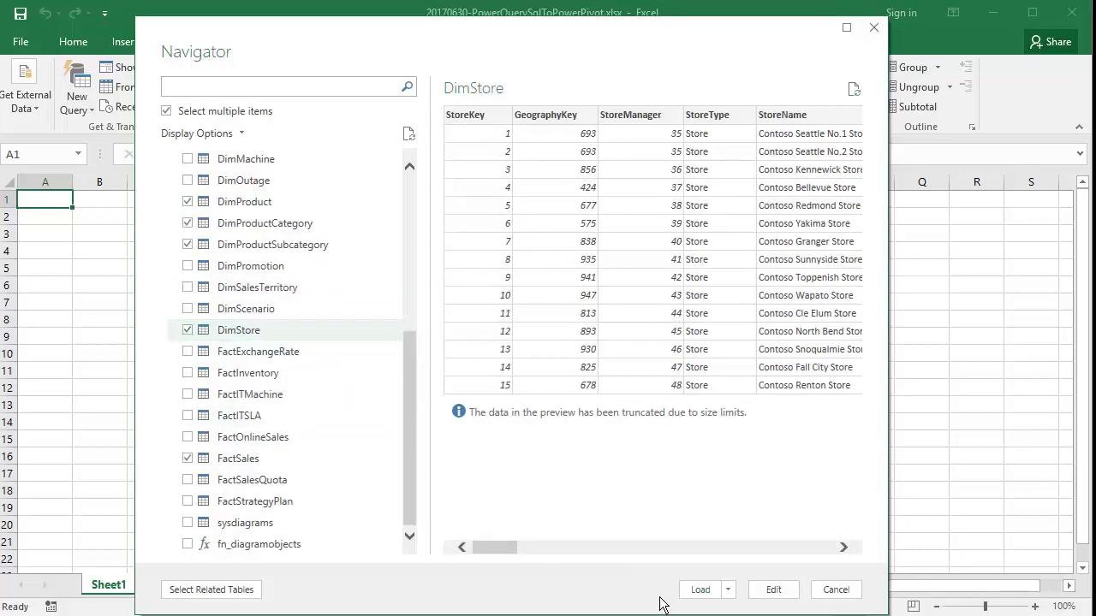
# Load the selected SQL Server tables as Only Create Connection, with the data added to the Data Model
pyautogui.click(730, 590)
pyautogui.click(758, 608)
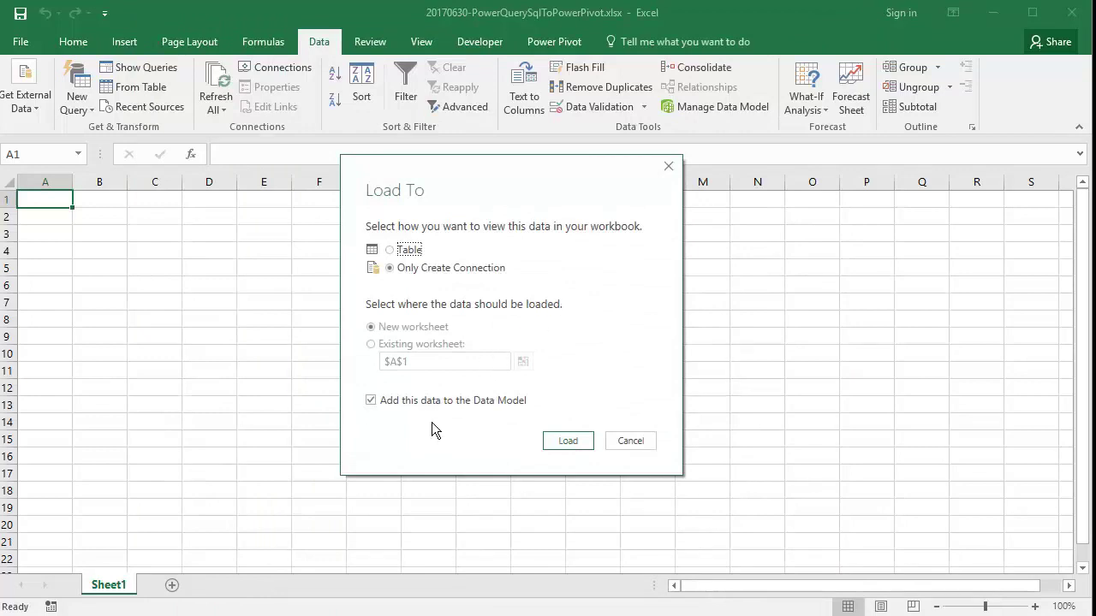
pyautogui.click(569, 441)
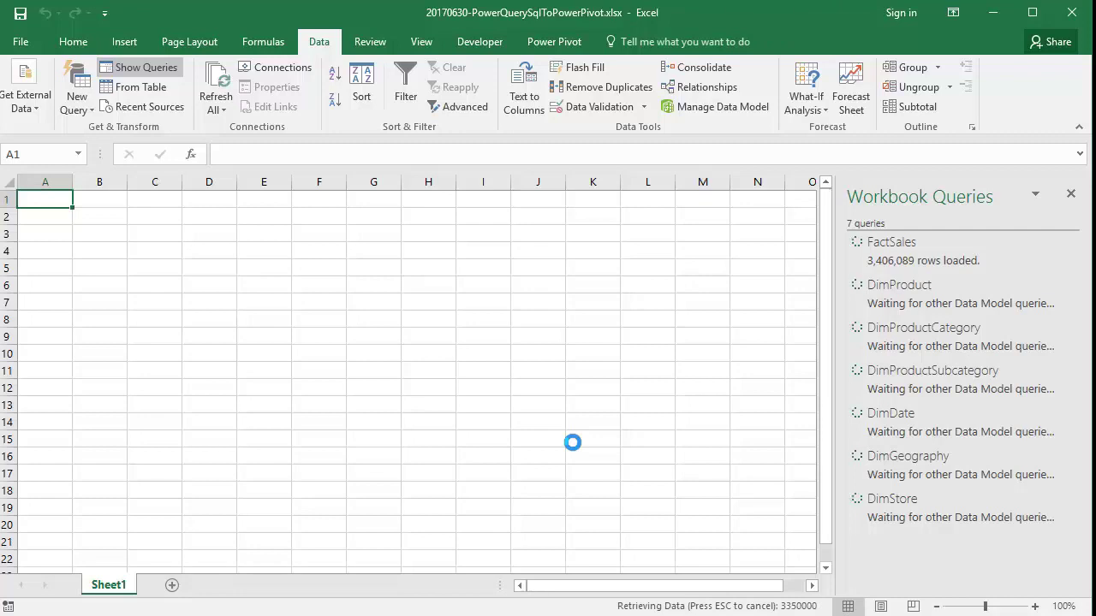
# Create a new query from the CSV file FactOnlineSales.csv in the ContosoGeneric folder and open it for editing
pyautogui.click(84, 106)
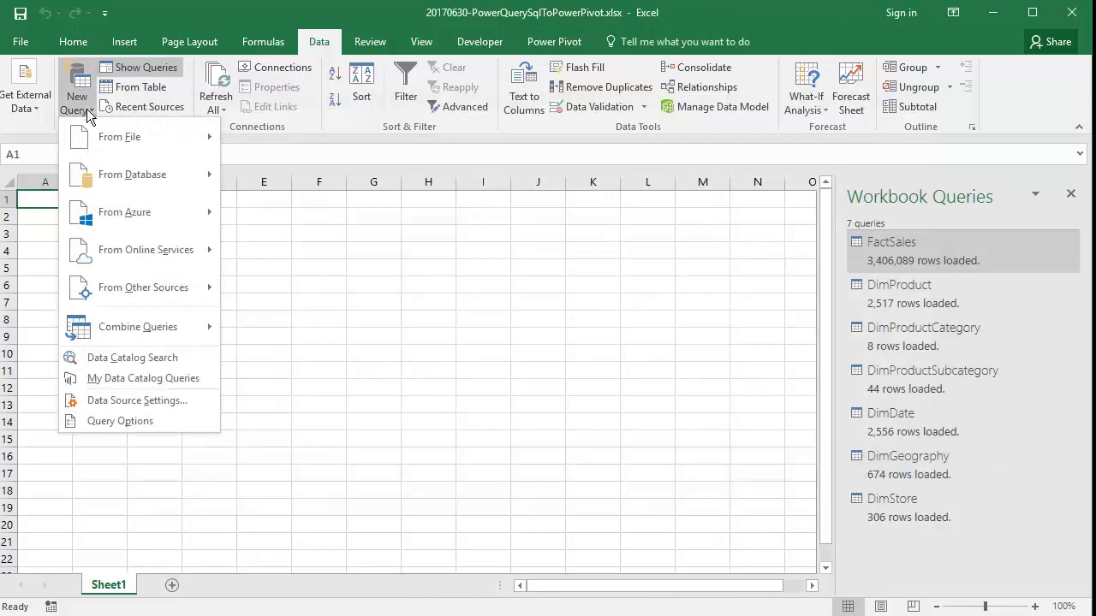
pyautogui.moveTo(108, 137)
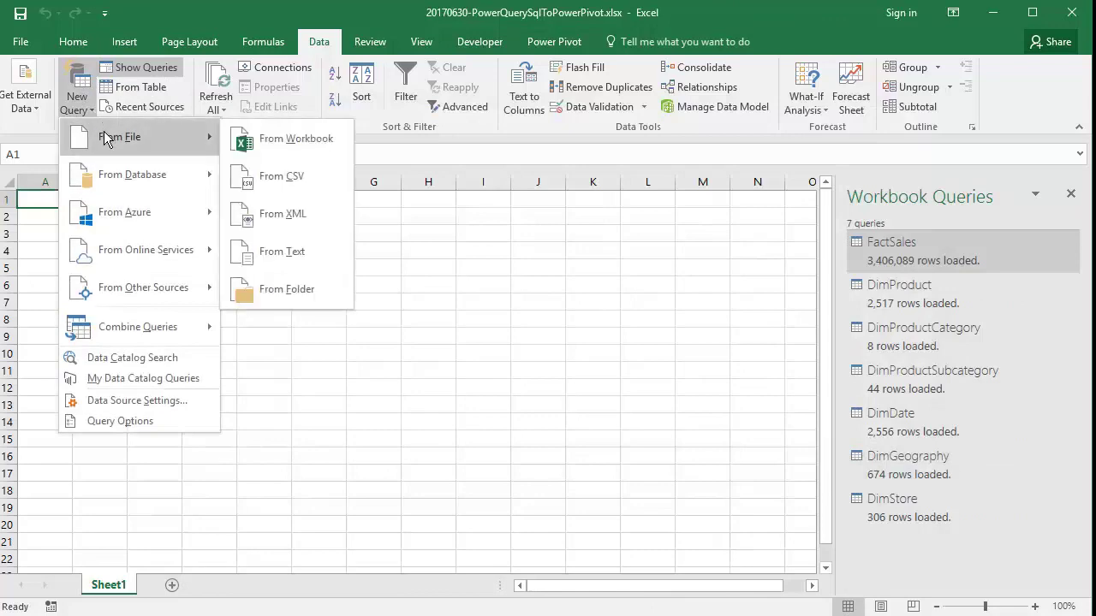
pyautogui.click(289, 180)
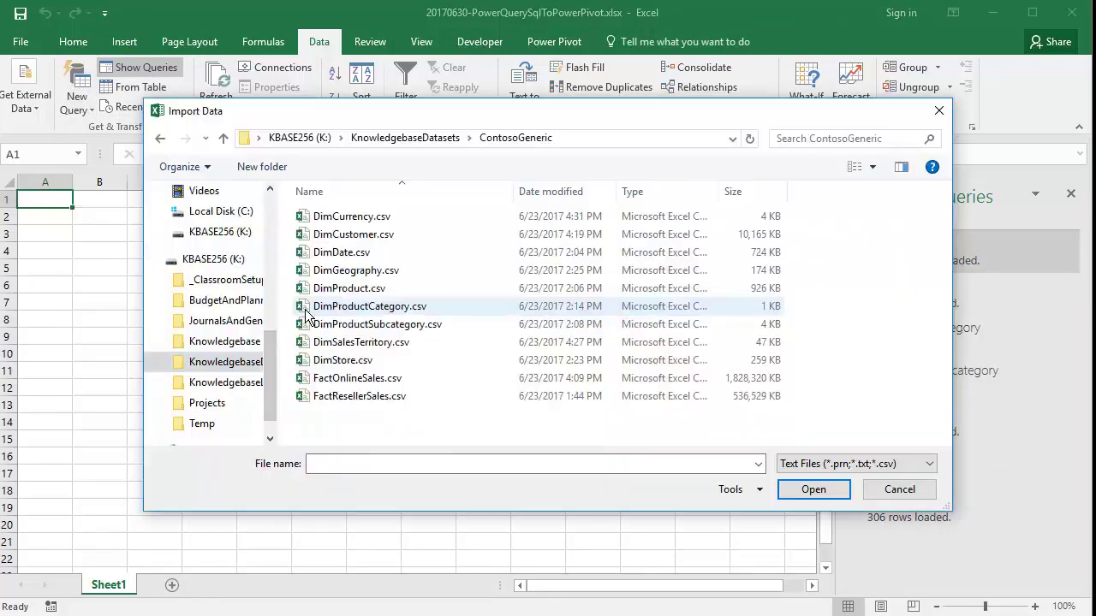
pyautogui.click(325, 378)
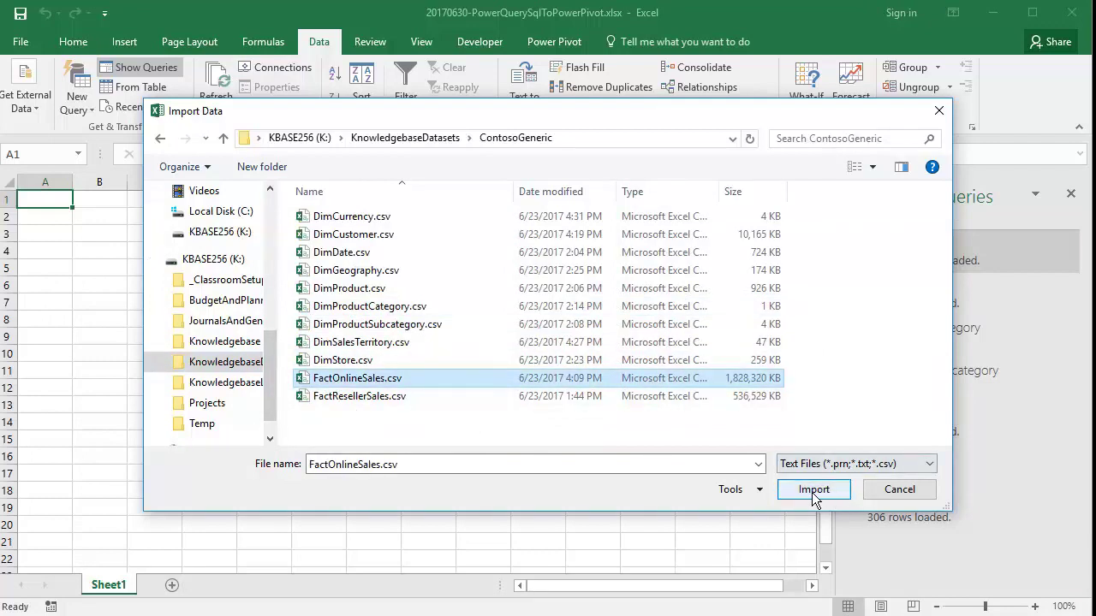
pyautogui.click(811, 493)
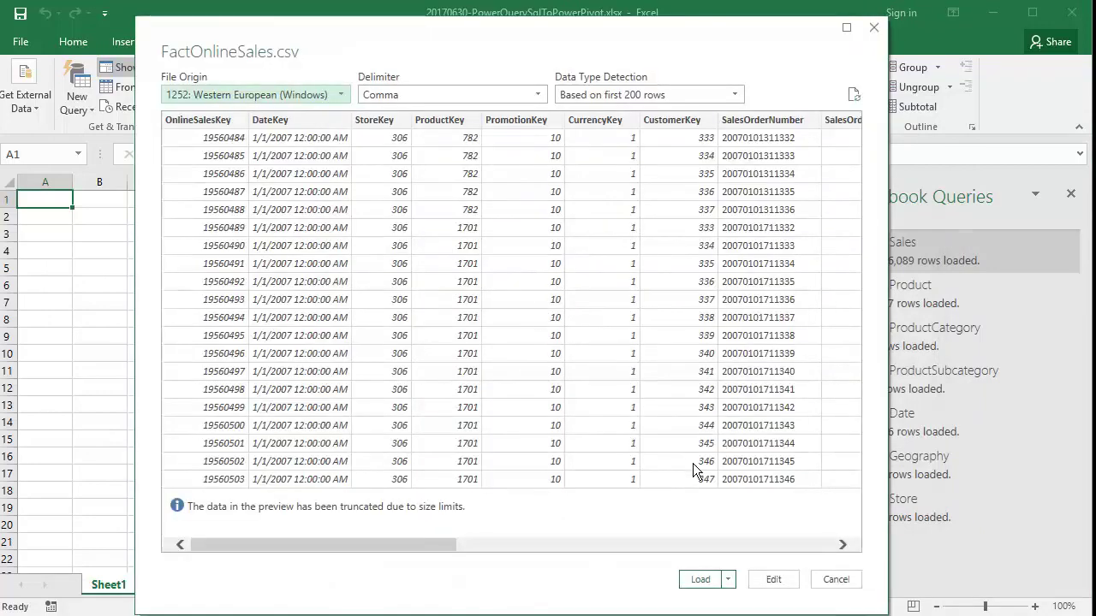
pyautogui.click(773, 582)
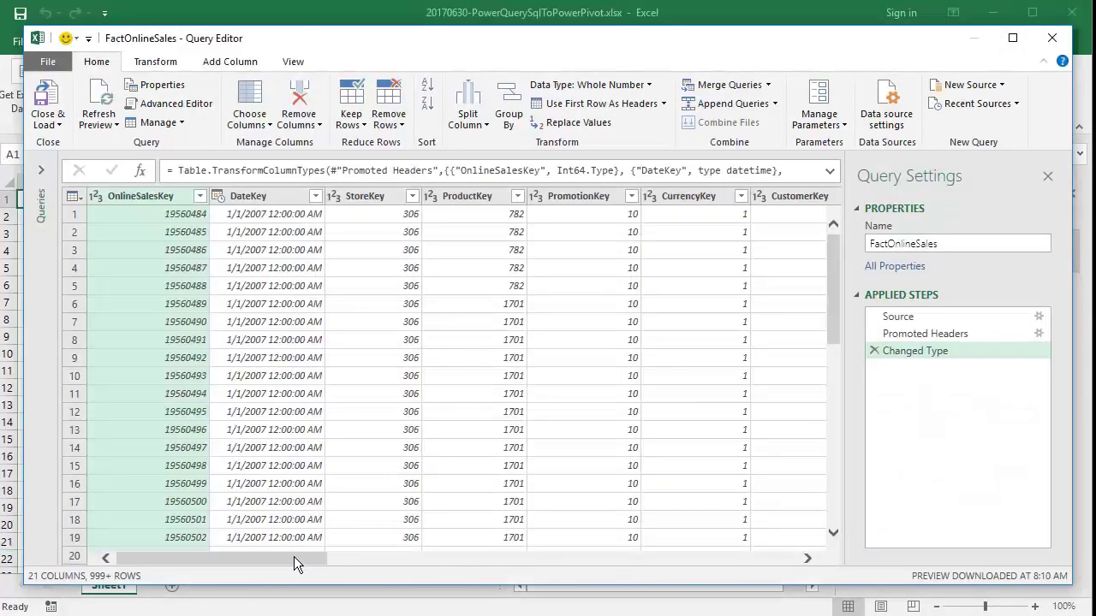
# Remove the columns ETLLoadID, LoadDate, UpdateDate, OnlineSalesKey, PromotionKey and CurrencyKey from the FactOnlineSales query
pyautogui.moveTo(294, 556); pyautogui.dragTo(821, 500)
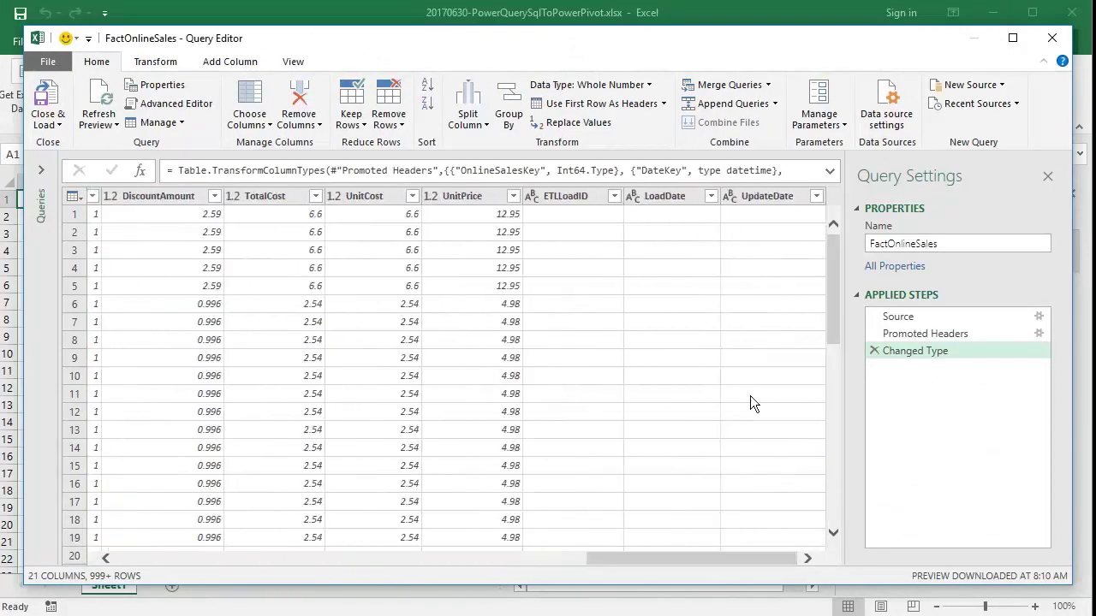
pyautogui.click(560, 195)
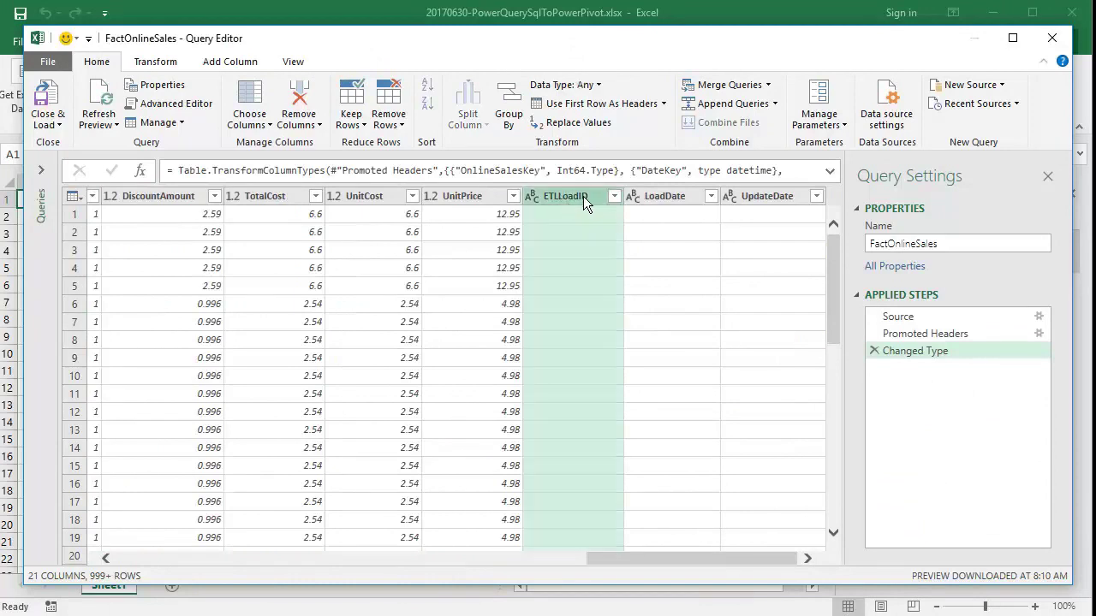
pyautogui.keyDown('shift'); pyautogui.click(651, 195); pyautogui.keyUp('shift')
pyautogui.keyDown('shift'); pyautogui.click(750, 195); pyautogui.keyUp('shift')
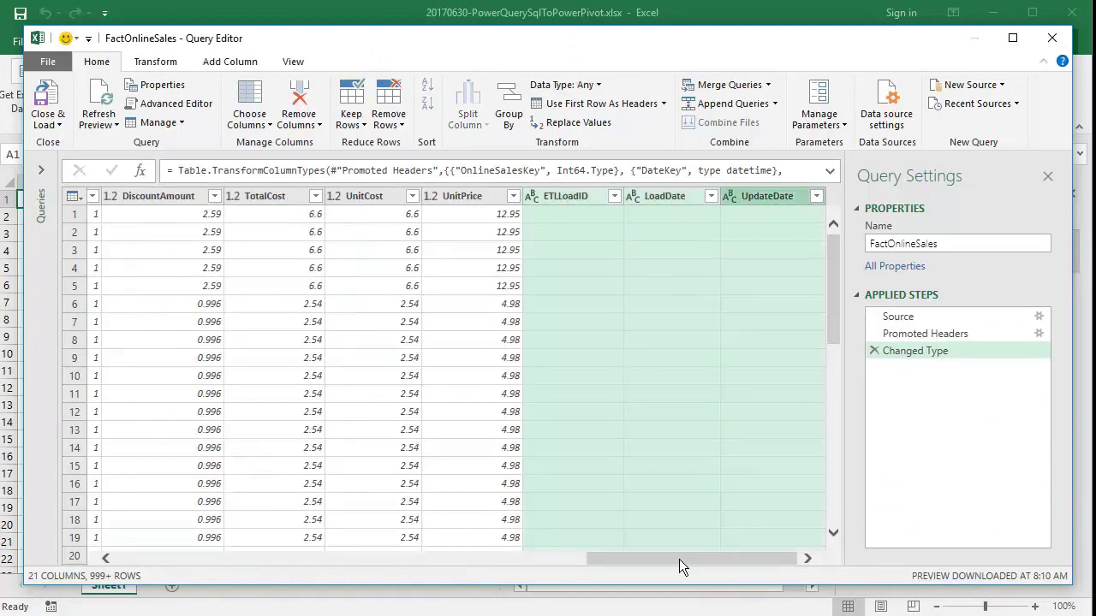
pyautogui.moveTo(679, 559); pyautogui.dragTo(248, 556)
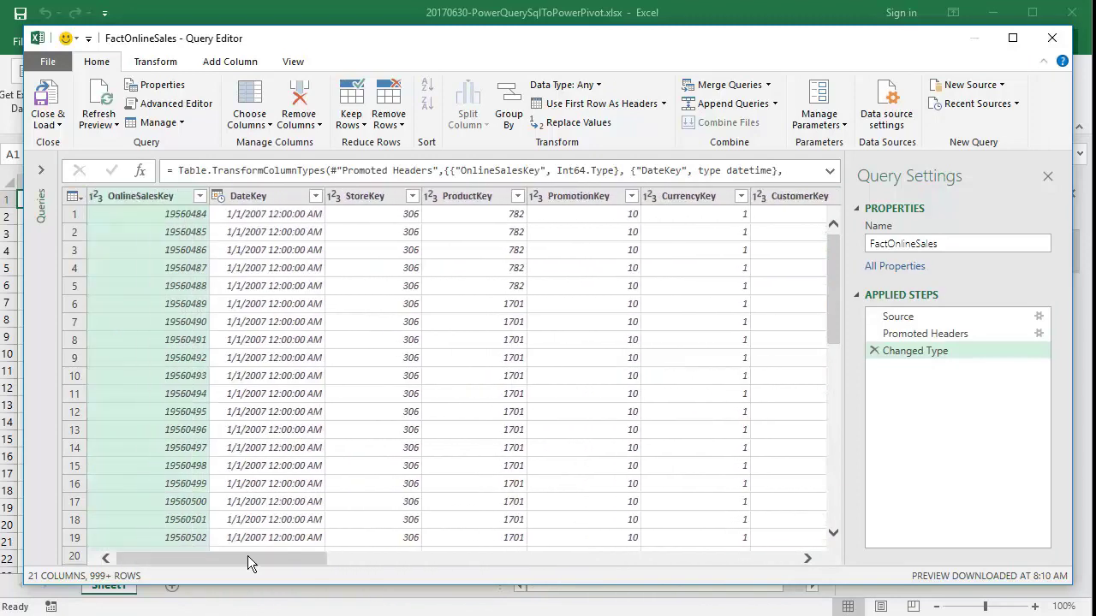
pyautogui.keyDown('ctrl'); pyautogui.click(567, 196); pyautogui.keyUp('ctrl')
pyautogui.keyDown('ctrl'); pyautogui.click(690, 196); pyautogui.keyUp('ctrl')
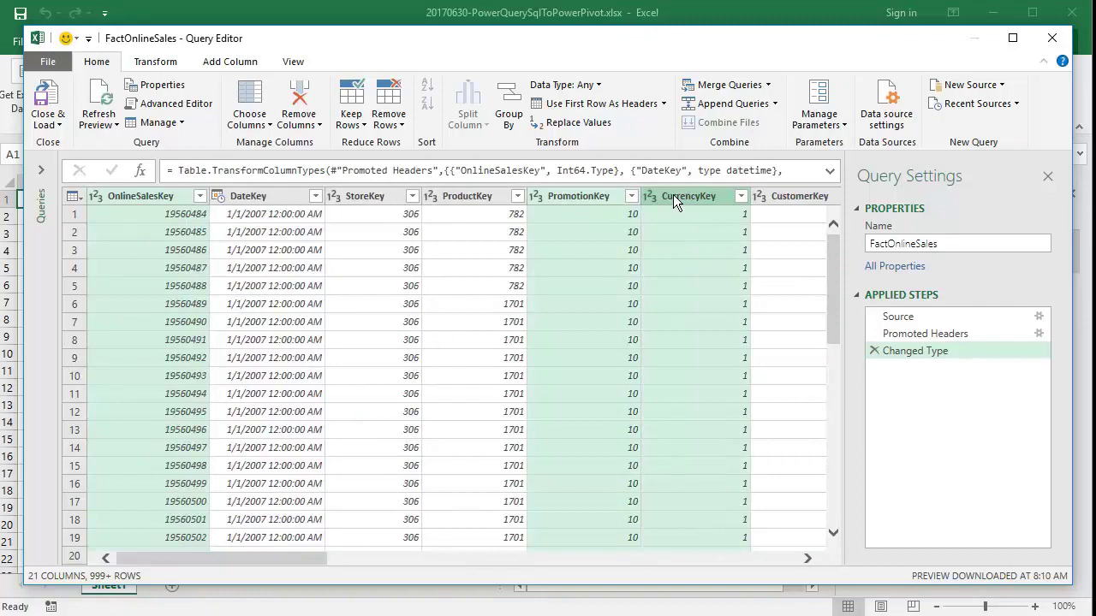
pyautogui.rightClick(673, 197)
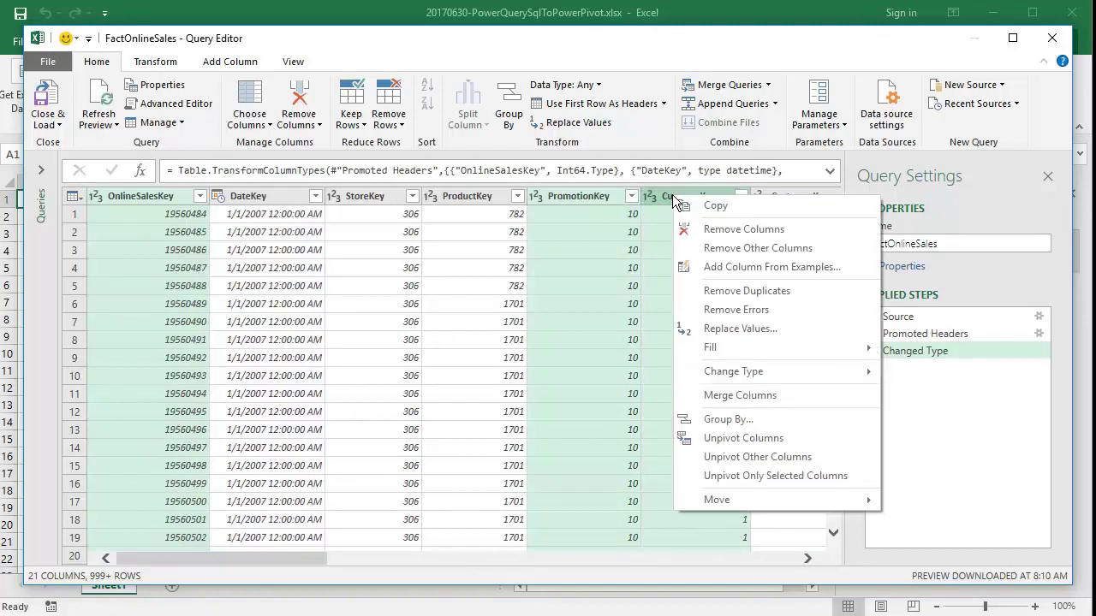
pyautogui.click(693, 229)
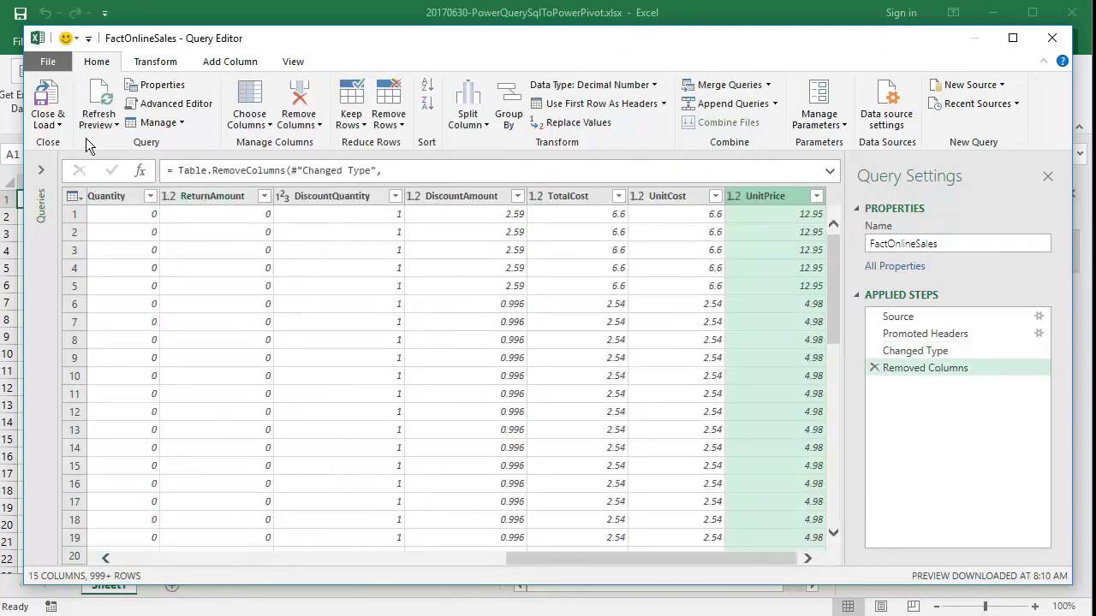
# Close the query editor and load FactOnlineSales as Only Create Connection, with its data added to the Data Model
pyautogui.click(59, 126)
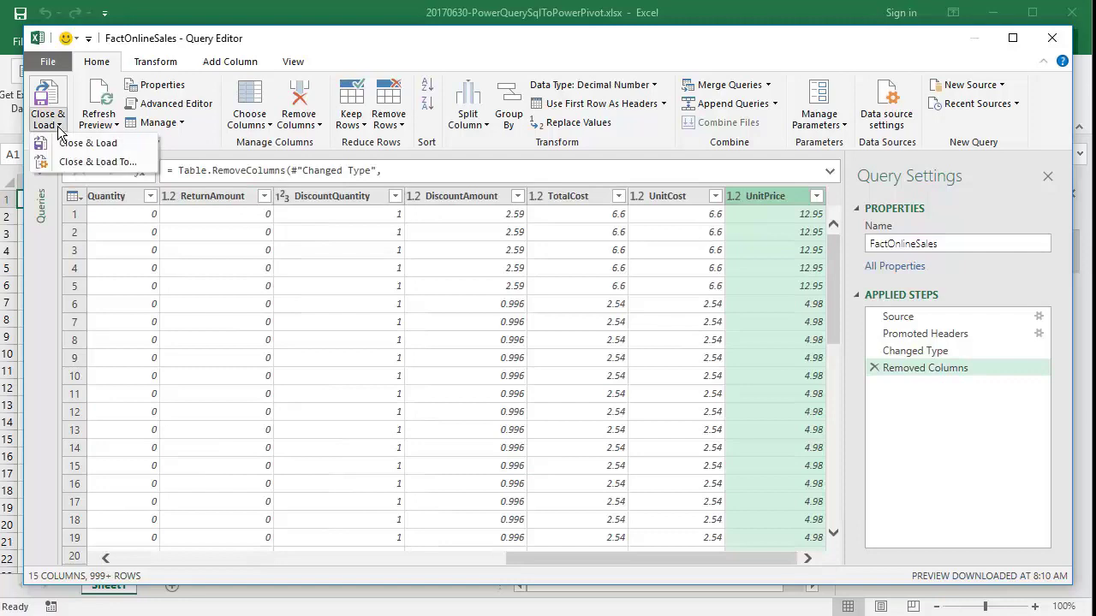
pyautogui.click(92, 162)
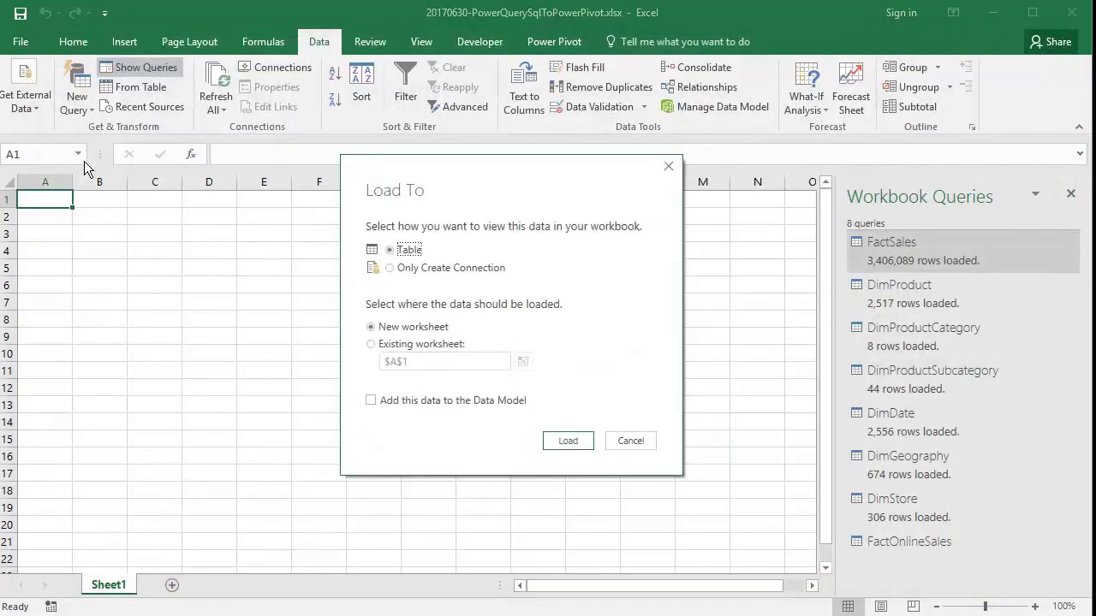
pyautogui.click(391, 268)
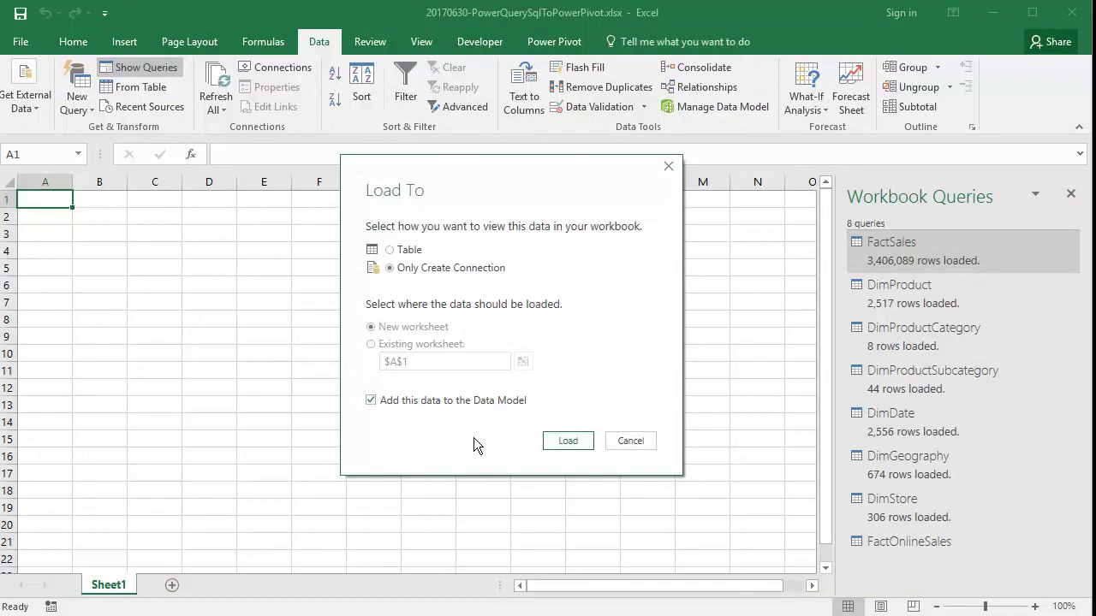
pyautogui.click(569, 442)
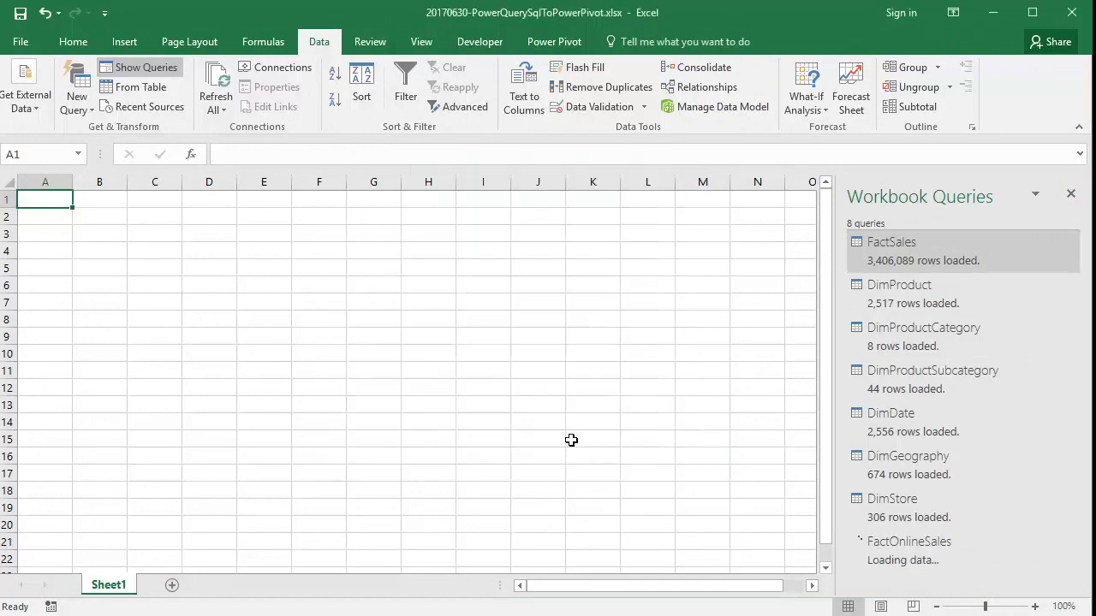